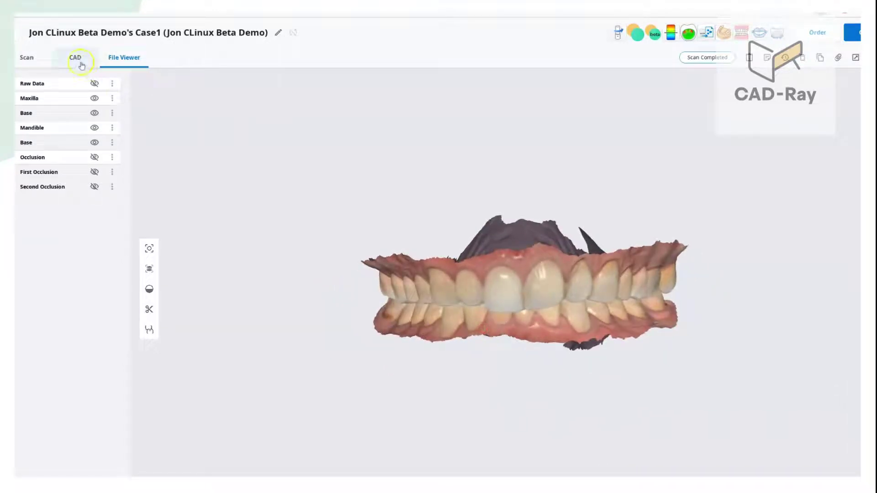
Step: Review the maxilla's night guard order, then return to the scanned arches in the file viewer
click(36, 59)
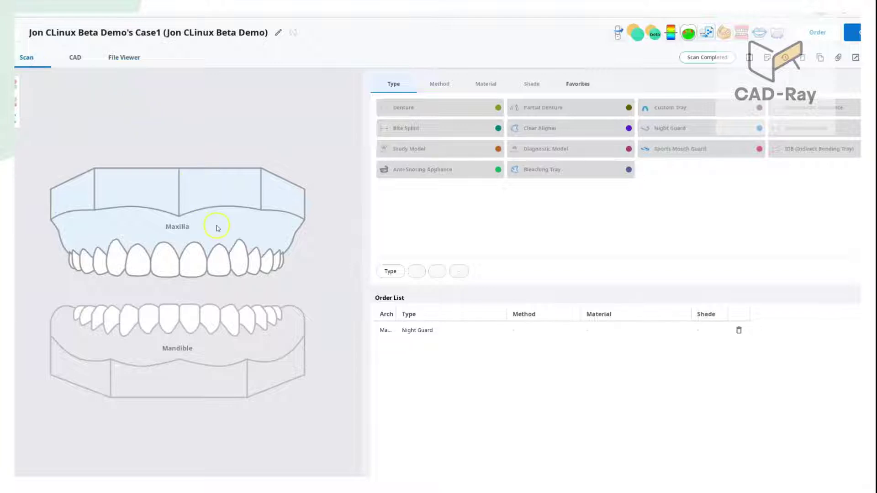
click(258, 203)
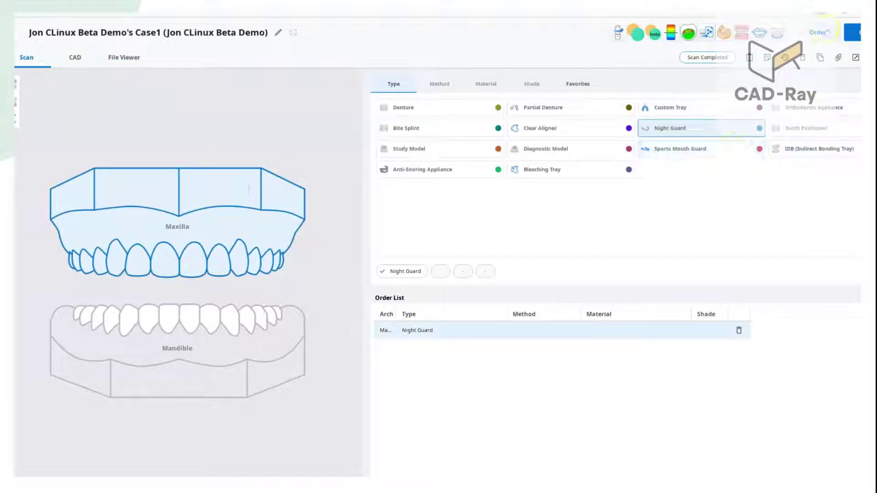
click(131, 58)
mouse_move(544, 366)
mouse_down()
mouse_move(569, 353)
mouse_move(511, 341)
mouse_move(602, 346)
mouse_move(561, 362)
mouse_up()
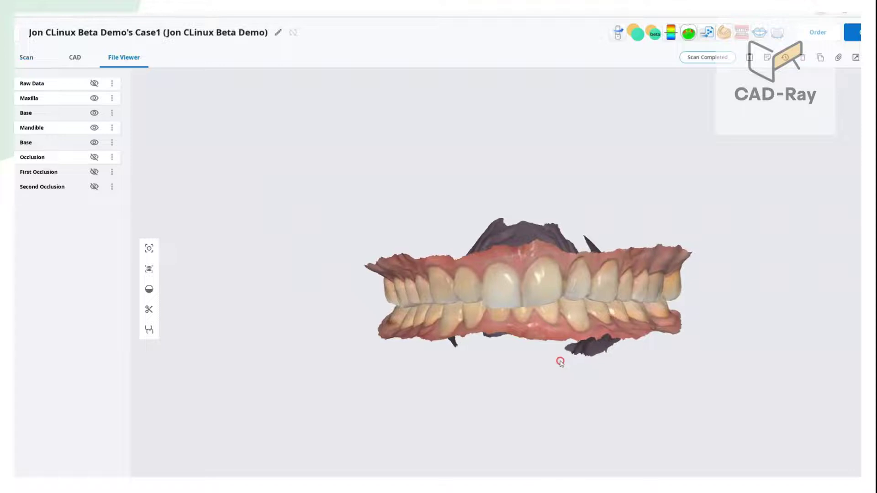
Step: Open the case in the Clinux beta web app, signing in and allowing the site to edit files in CaseFolder
click(655, 36)
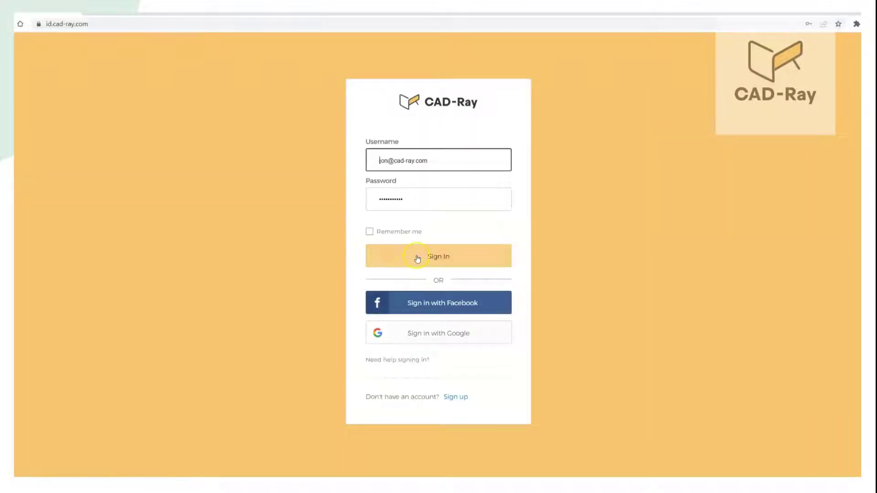
click(417, 258)
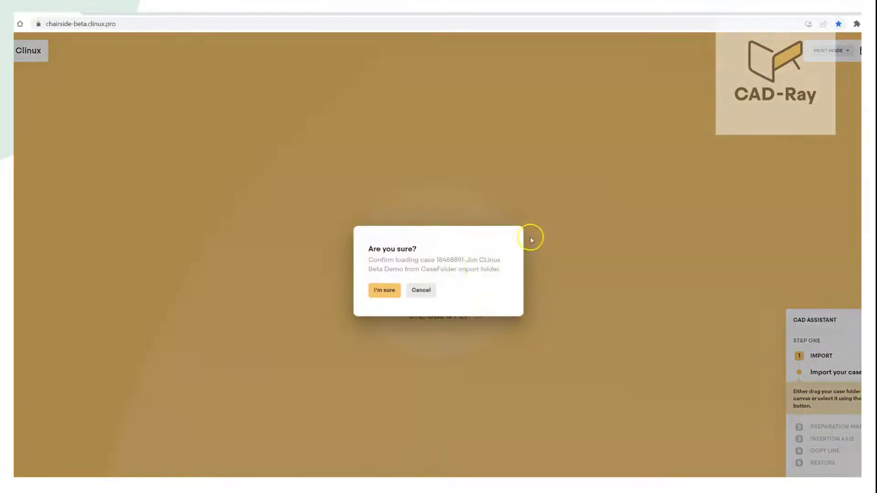
click(406, 295)
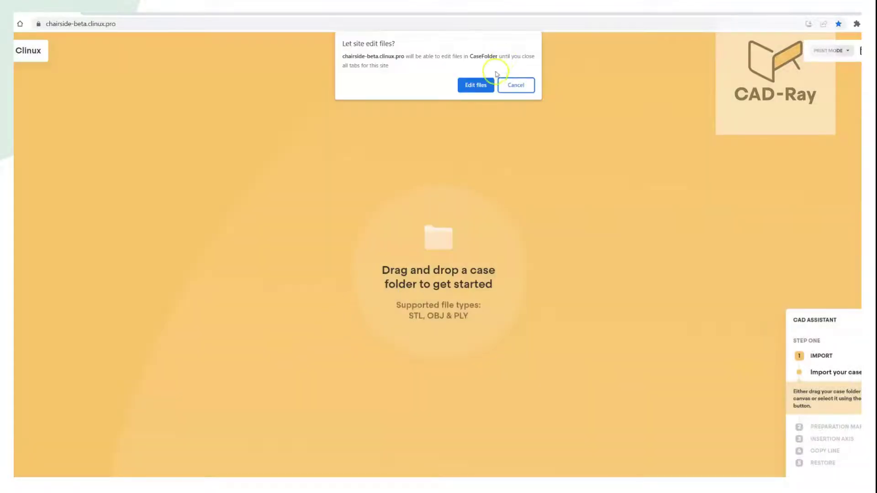
click(483, 90)
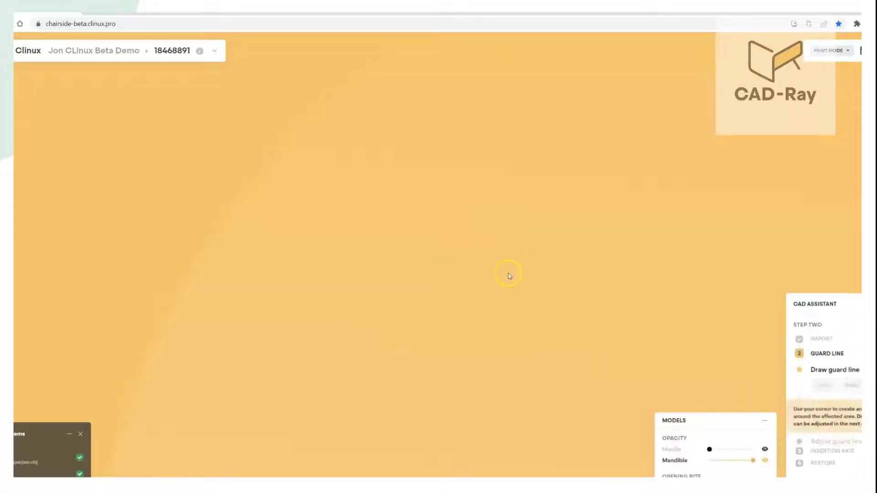
Step: Check the maxilla's contact areas, temporarily showing the mandible and hiding it again
mouse_move(450, 247)
right_down()
mouse_move(450, 274)
mouse_move(444, 250)
right_up()
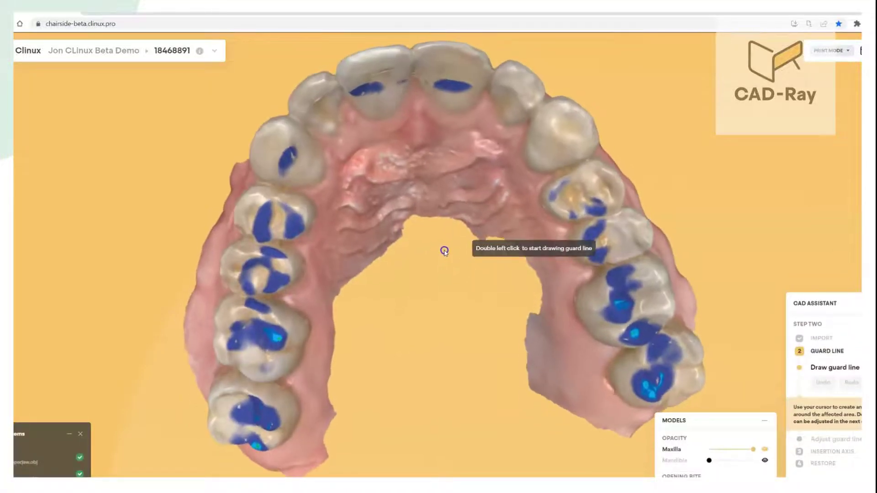
click(764, 461)
right_drag(495, 203, 476, 201)
click(760, 465)
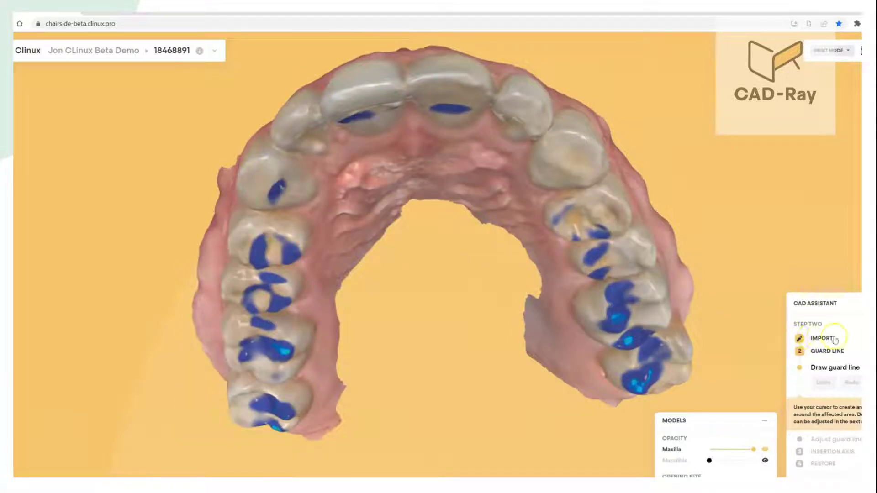
Step: Start the guard line on the maxilla's last molar and trace it along the inner tooth surfaces past the front midline
right_drag(388, 396, 272, 250)
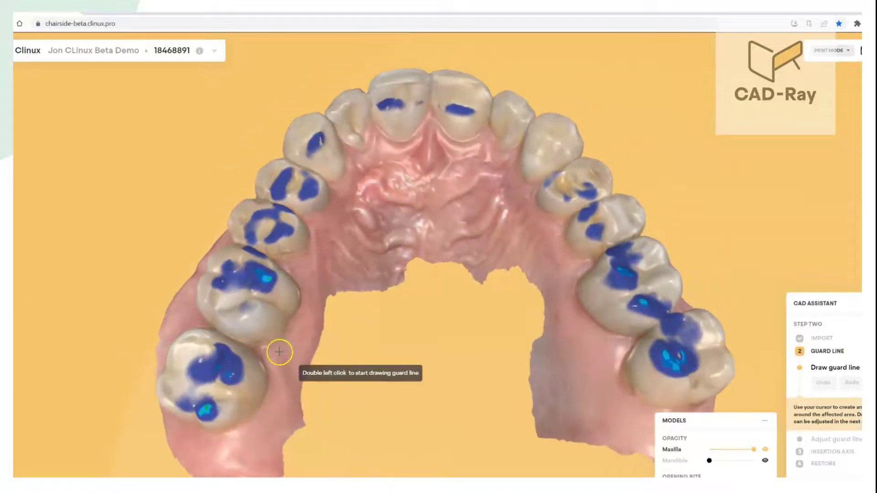
double_click(227, 418)
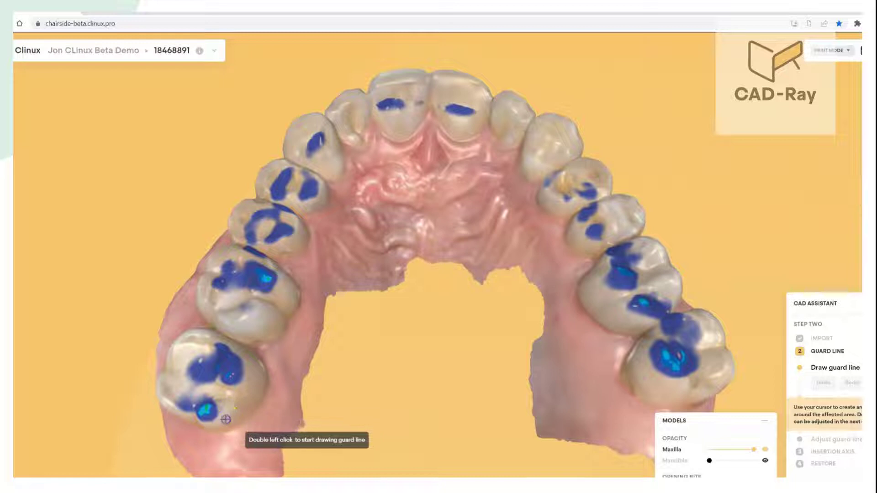
click(476, 260)
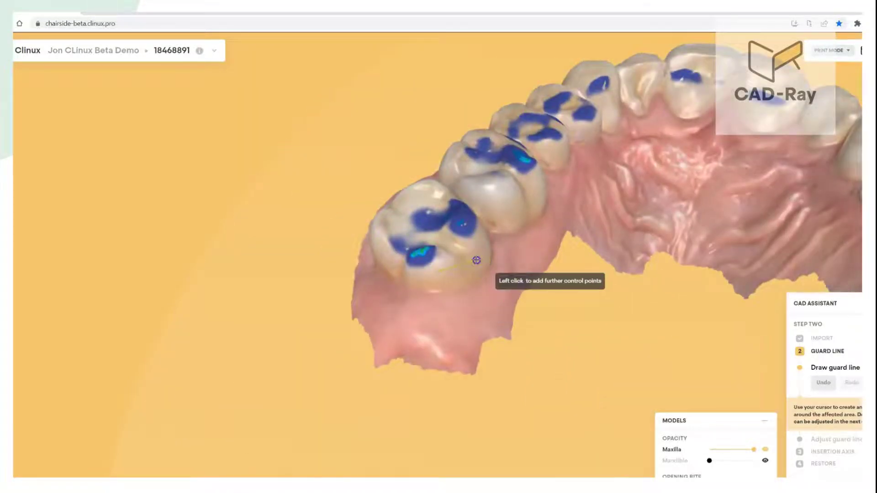
click(536, 254)
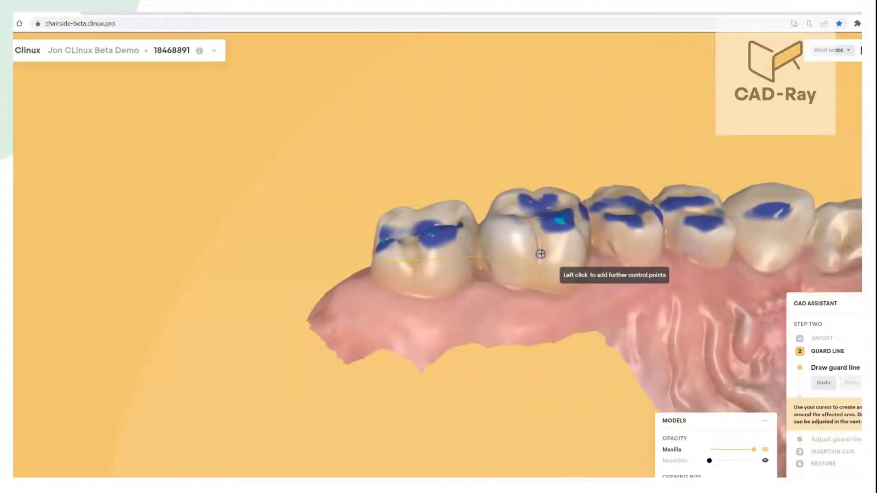
click(586, 264)
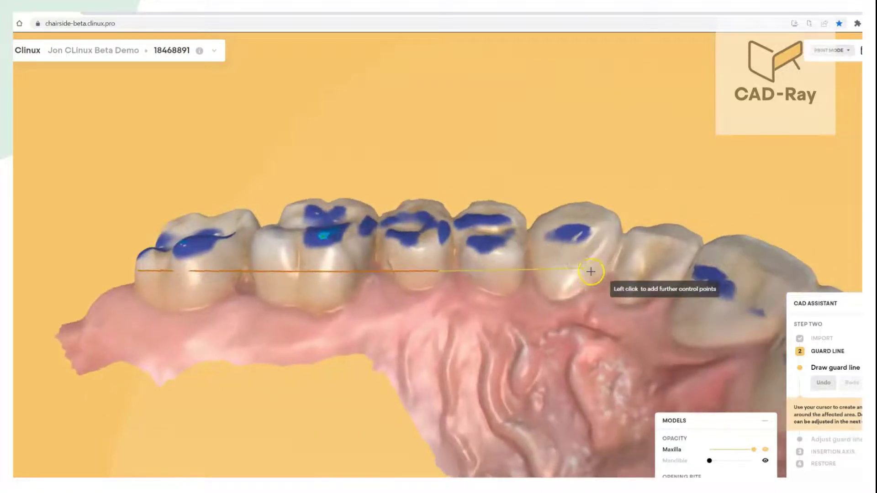
click(593, 278)
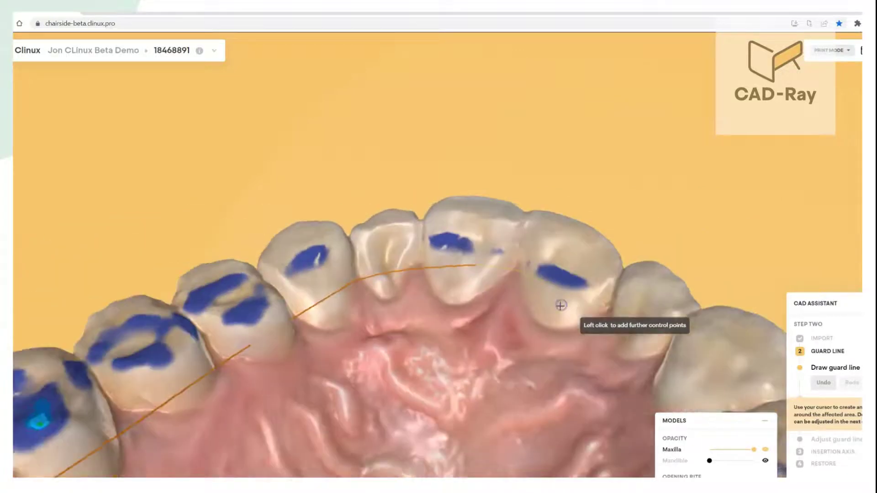
click(551, 301)
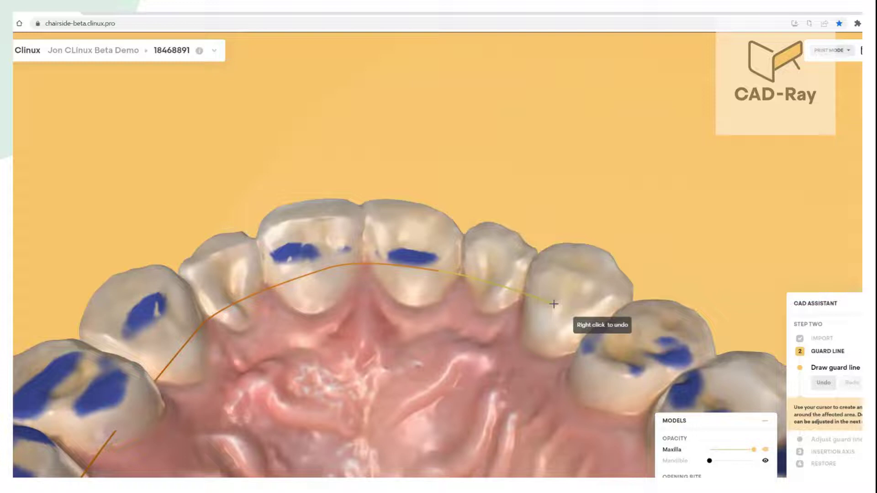
Step: Continue the guard line along the inner surfaces of the opposite side and around the back of its last molar
click(546, 308)
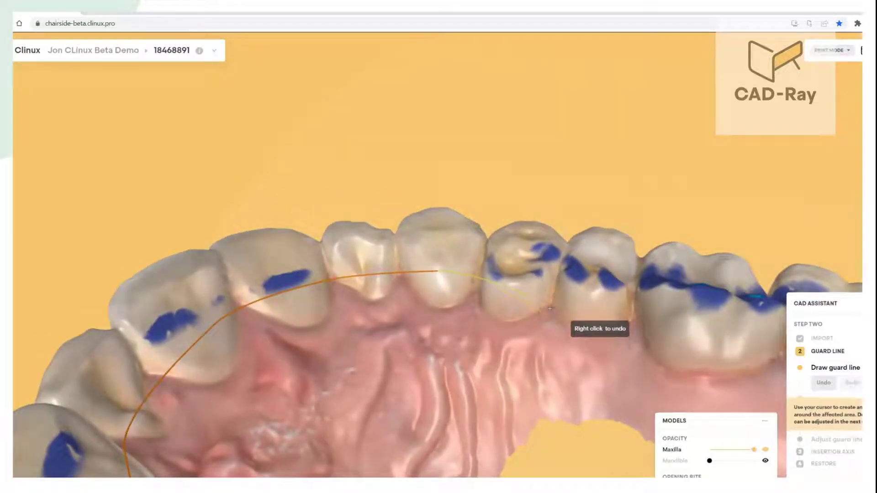
click(545, 301)
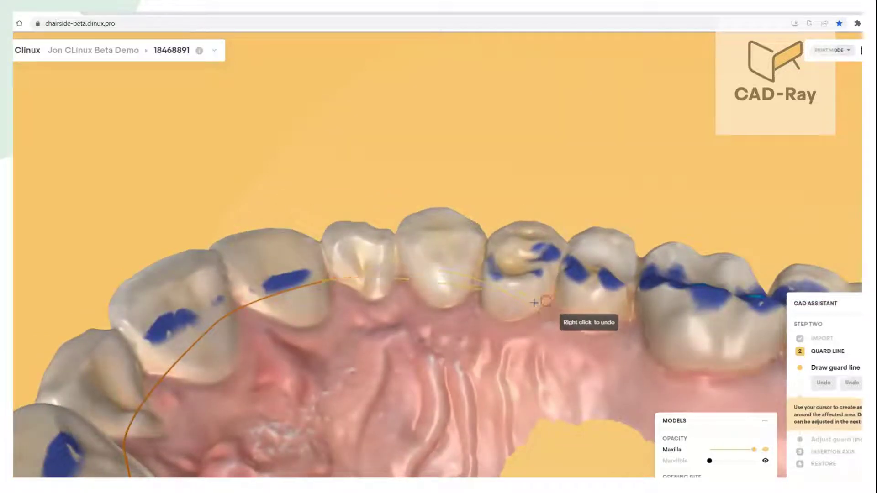
click(528, 302)
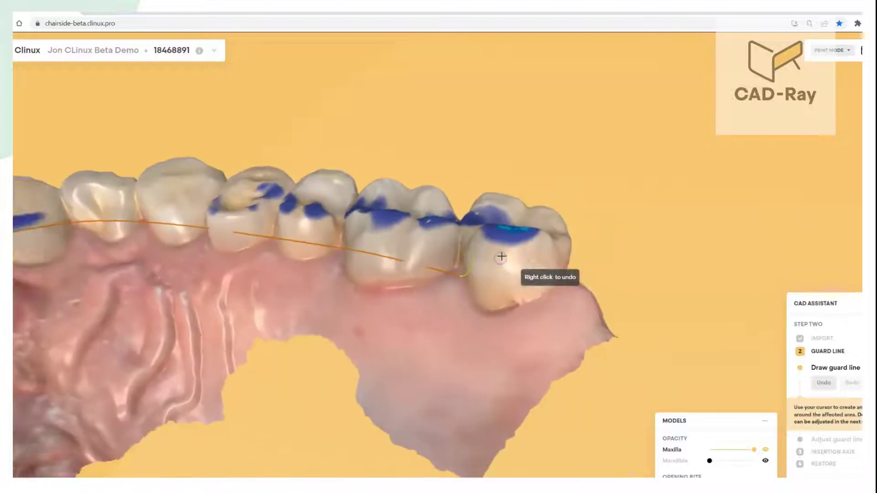
click(494, 272)
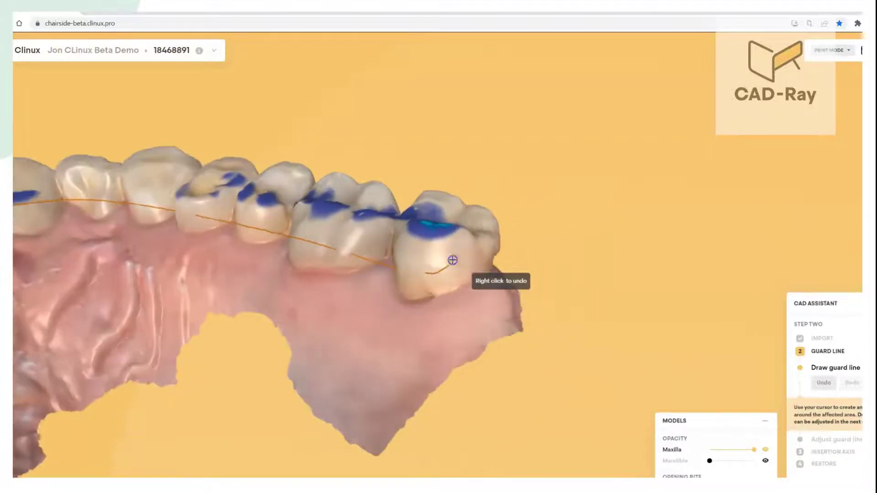
click(466, 265)
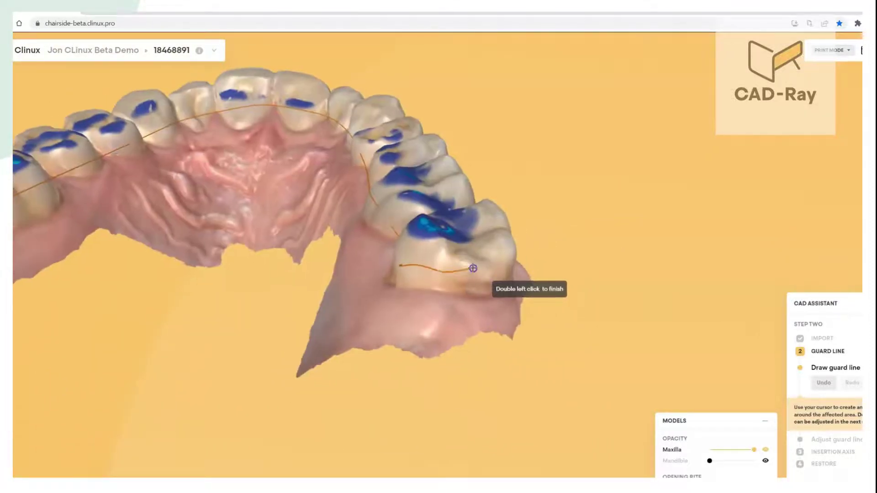
click(473, 269)
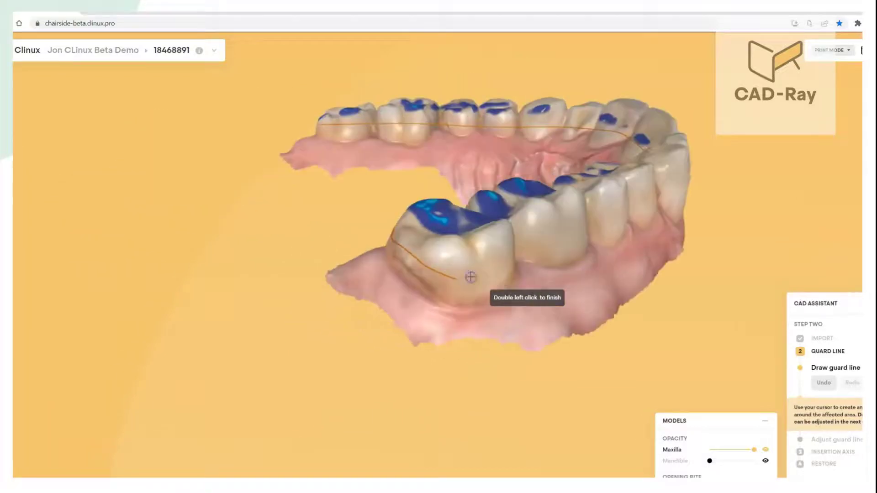
Step: Trace the guard line along the outer tooth surfaces from that molar forward to the central incisors
click(503, 260)
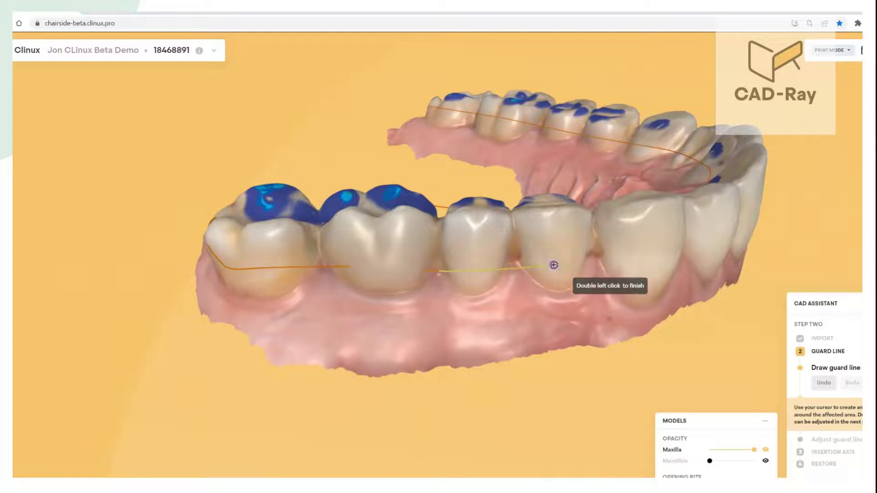
click(552, 263)
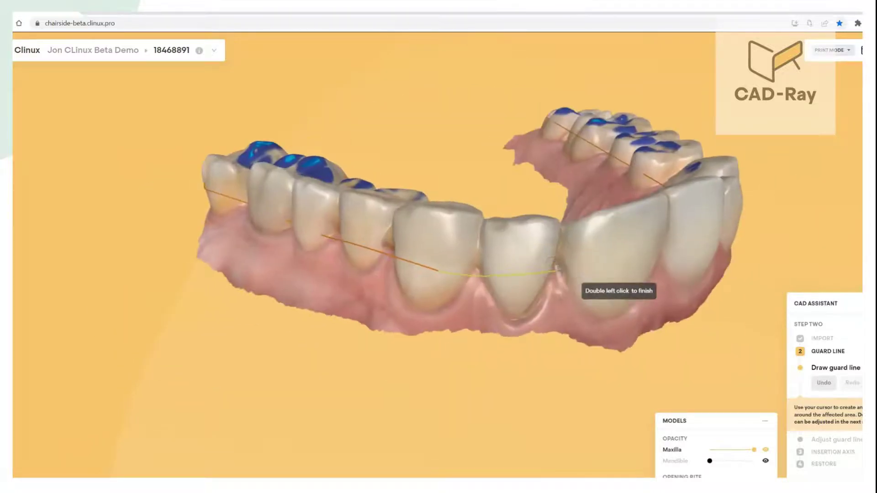
click(550, 260)
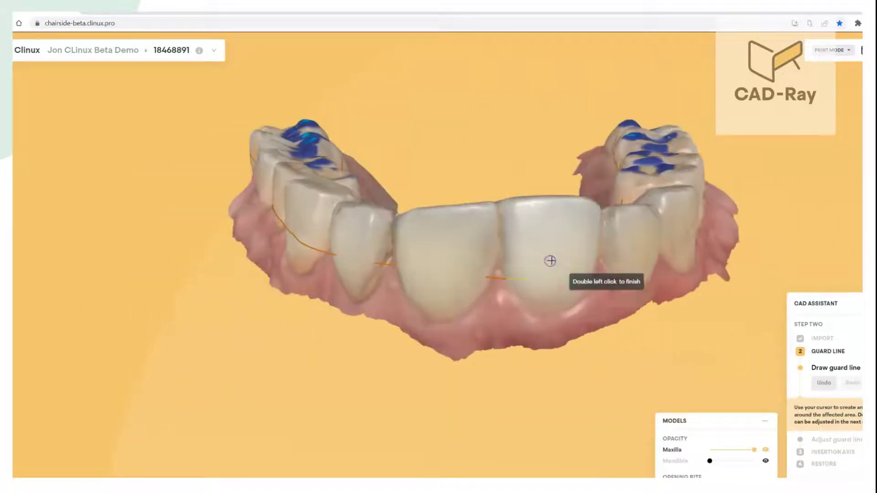
click(553, 251)
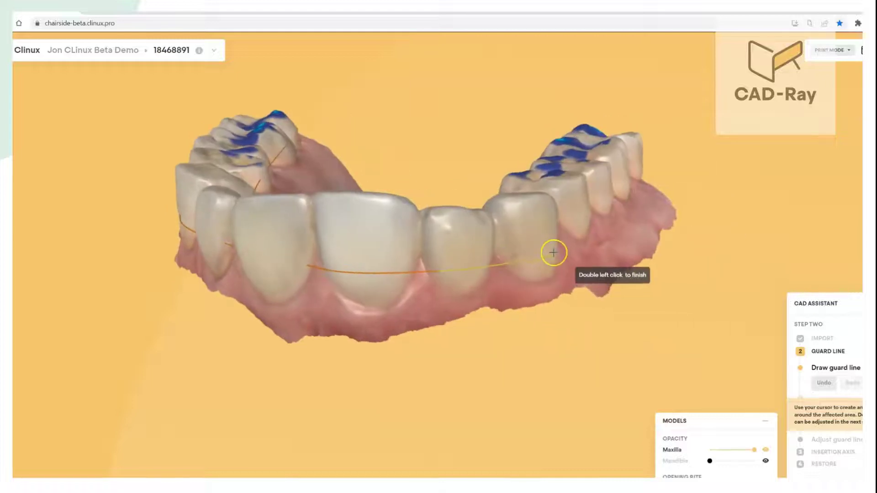
Step: Continue the guard line over the remaining outer surfaces and close it behind the starting molar
click(562, 253)
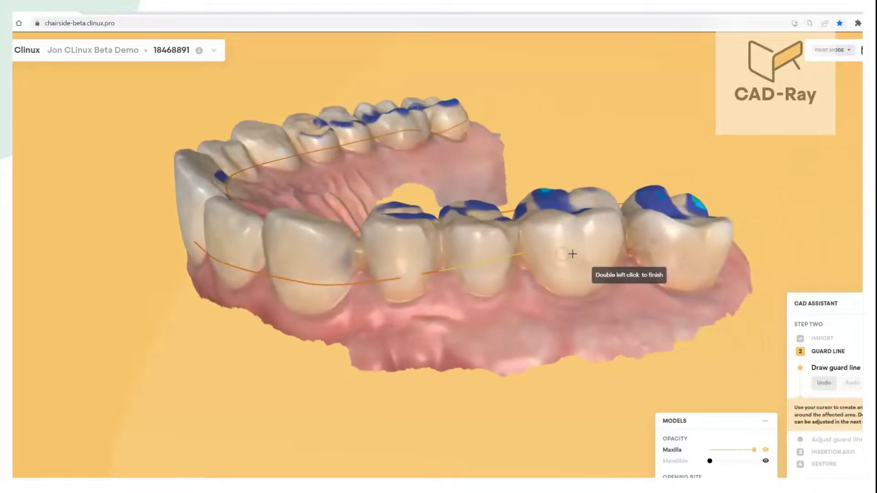
click(574, 264)
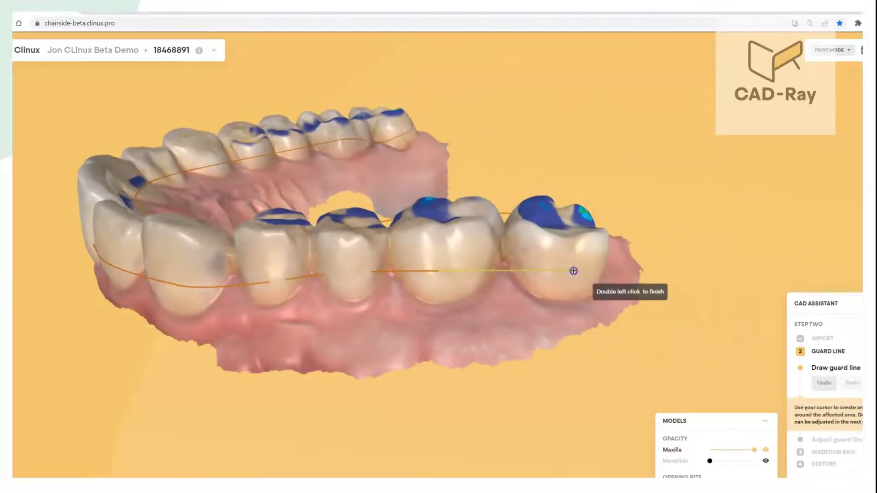
click(532, 265)
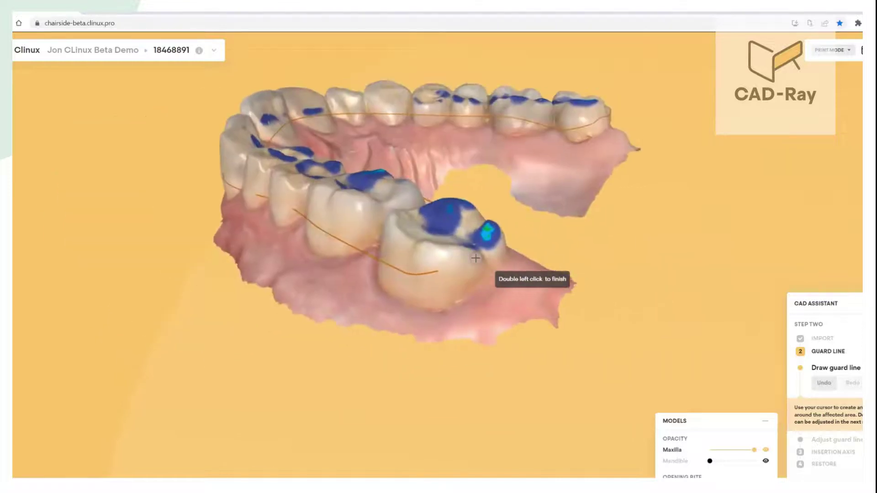
click(484, 259)
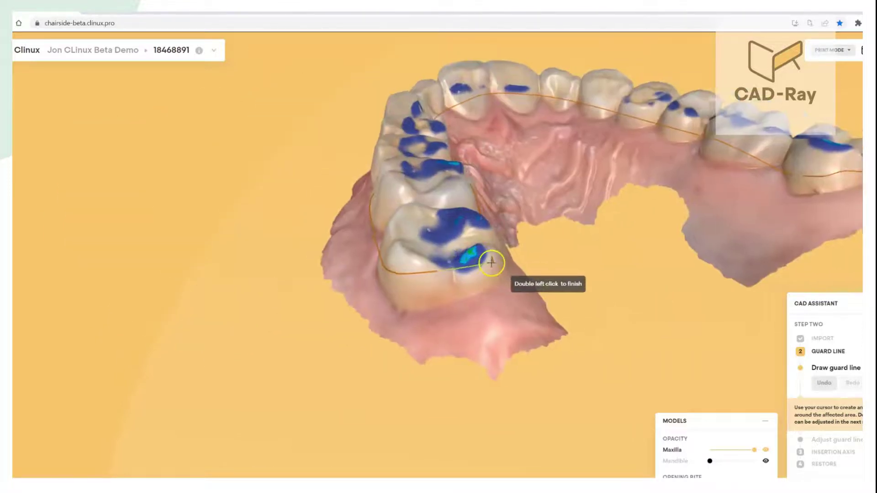
double_click(491, 262)
click(483, 302)
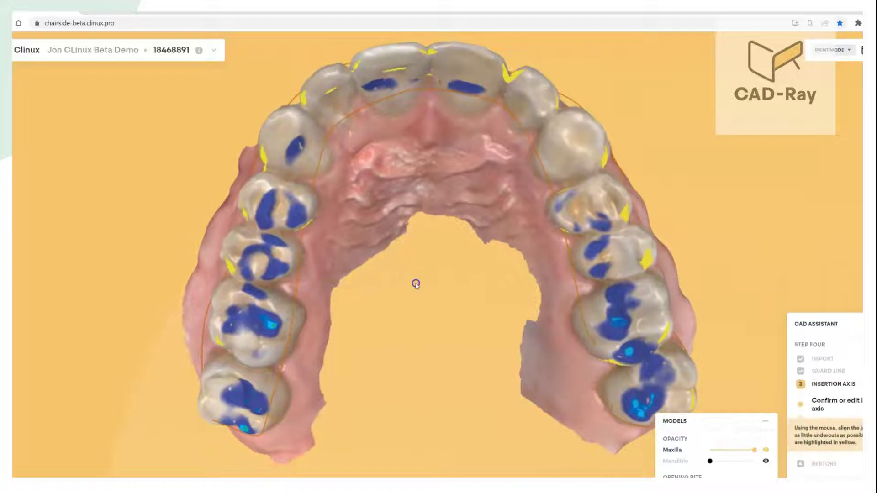
Step: Align the maxilla to set an insertion axis with minimal undercuts and confirm it to generate the night guard
drag(415, 284, 411, 300)
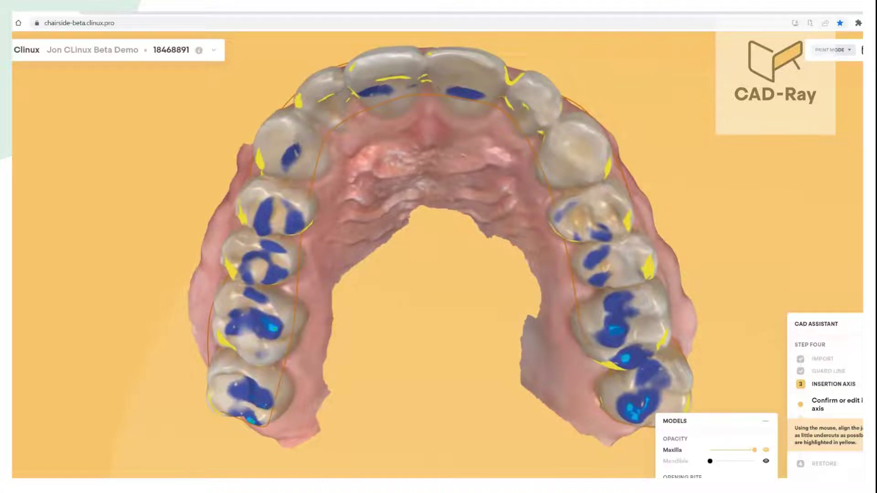
drag(461, 393, 480, 415)
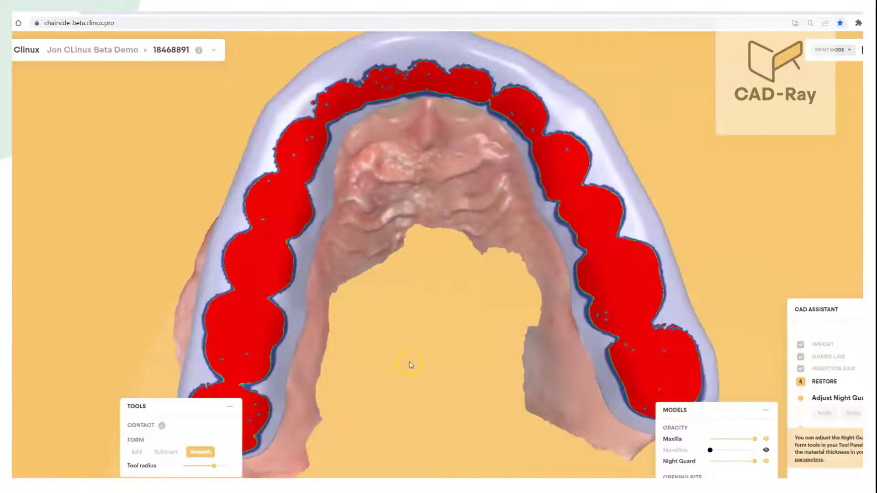
Step: Show the mandible with the generated night guard and view the arches from the front
mouse_move(426, 182)
mouse_down()
mouse_move(440, 331)
mouse_move(412, 127)
mouse_move(459, 321)
mouse_move(430, 196)
mouse_up()
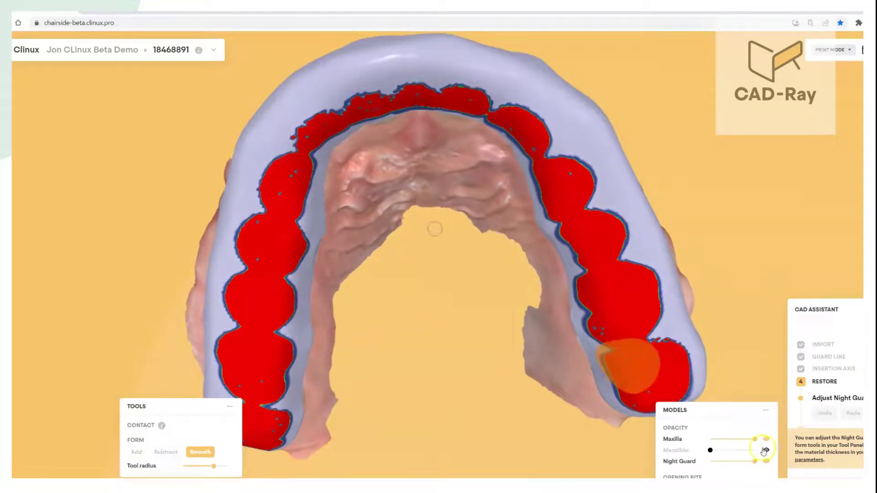
click(764, 449)
drag(417, 221, 443, 334)
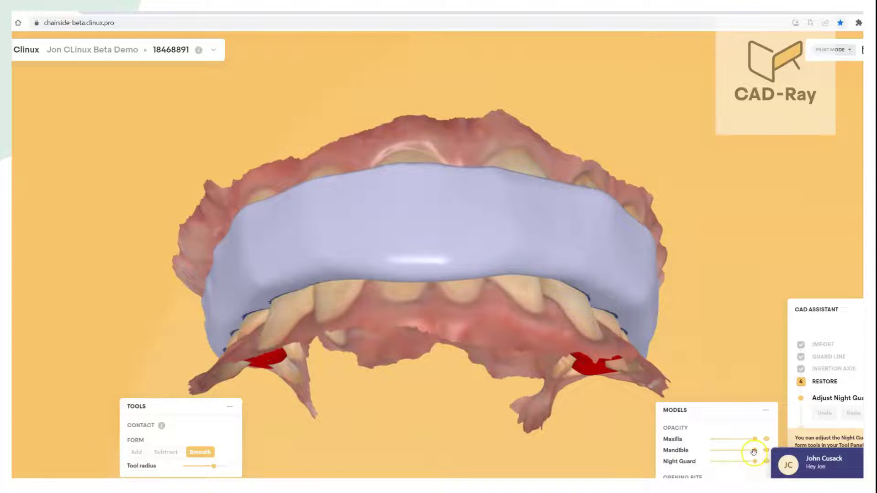
Step: Hide the mandible and examine the contact map on the biting surface of the night guard
drag(754, 451, 710, 450)
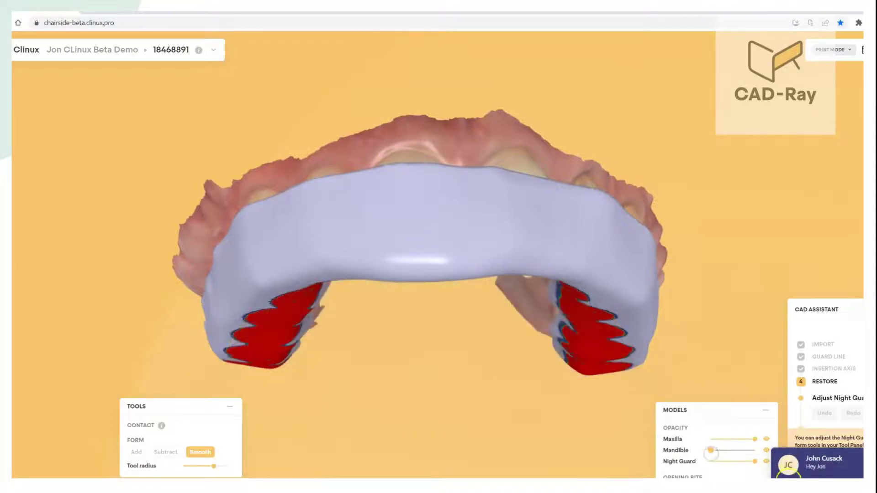
drag(413, 406, 414, 340)
drag(720, 455, 700, 453)
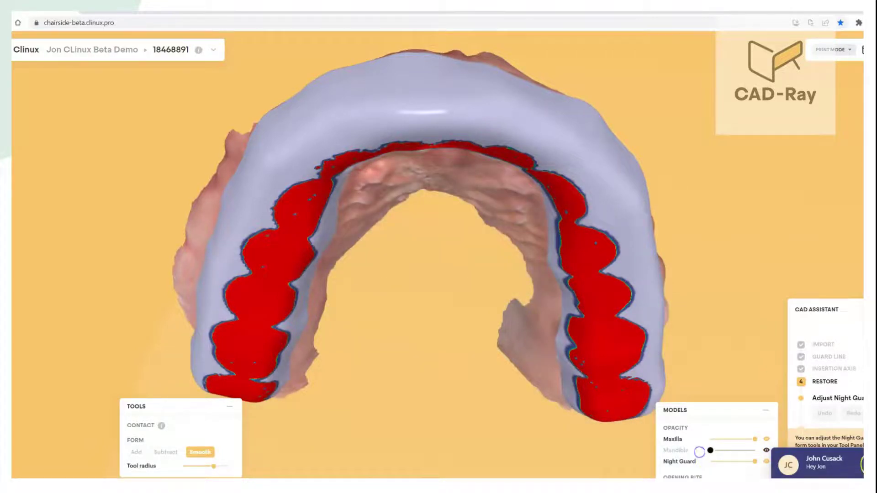
drag(444, 358, 433, 380)
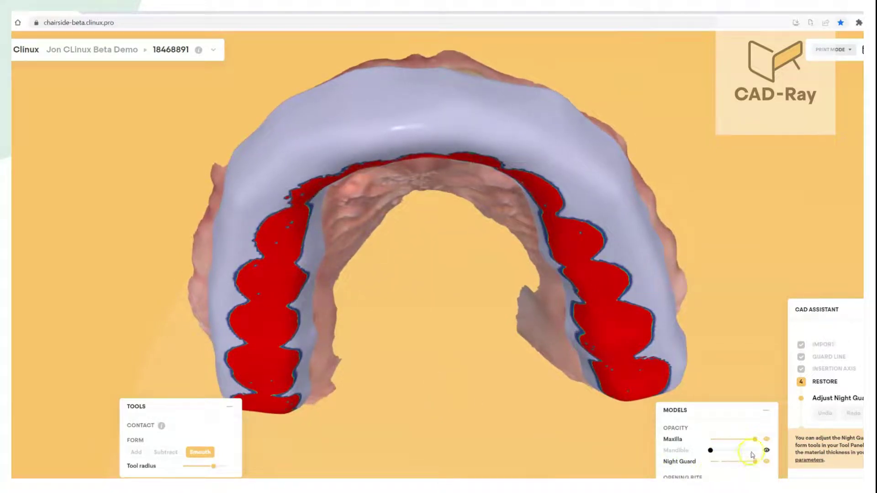
Step: Open the bite to lighten the night guard's contacts, with the mandible shown, and hide the mandible to check the contact map
click(766, 452)
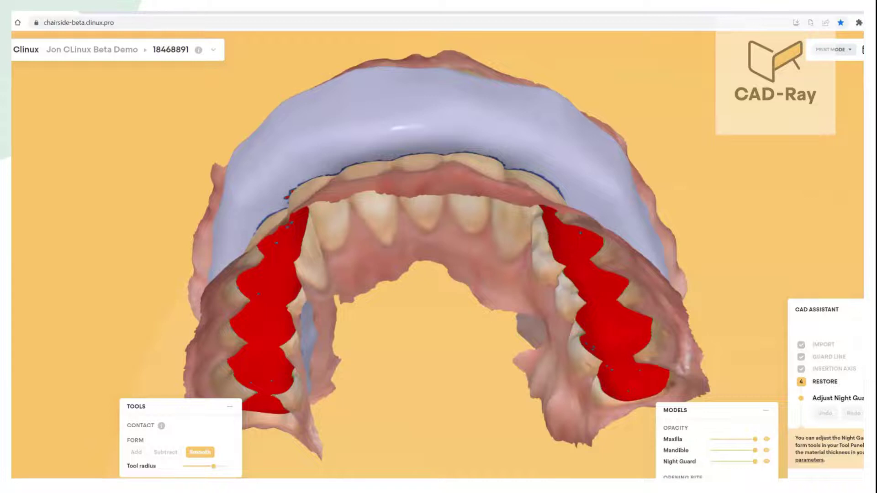
drag(455, 356, 457, 398)
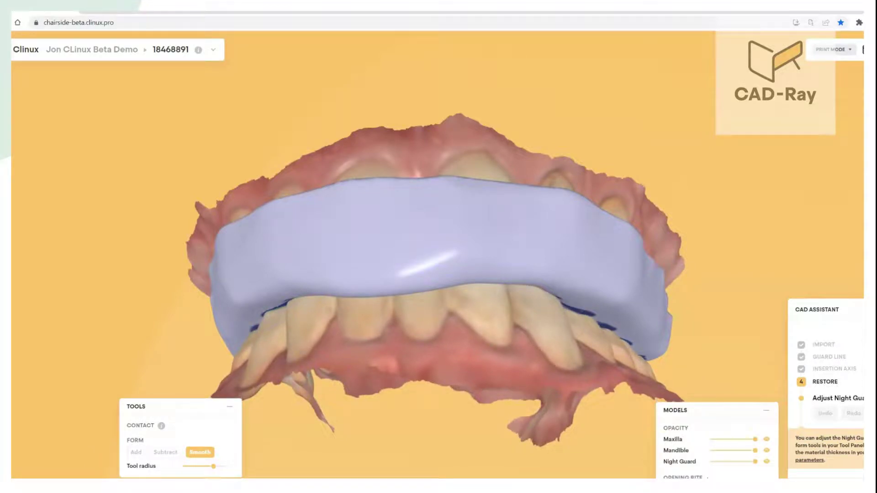
click(767, 452)
drag(370, 375, 385, 245)
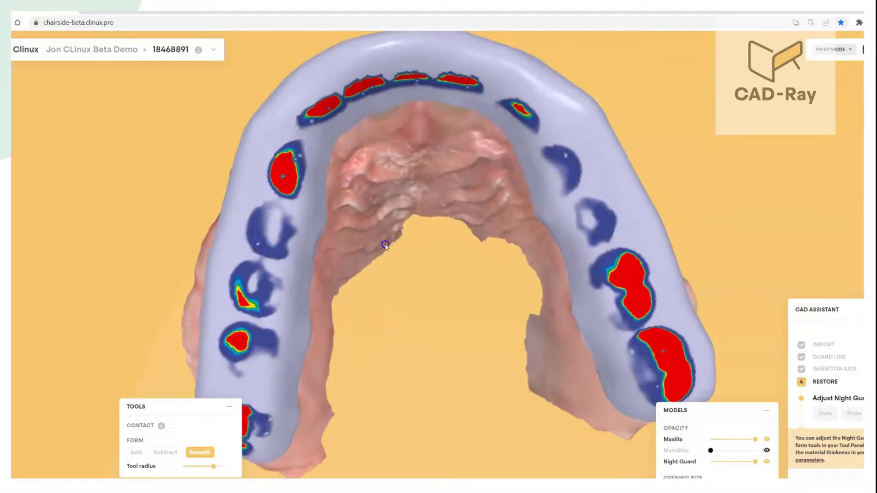
click(391, 368)
drag(398, 388, 390, 342)
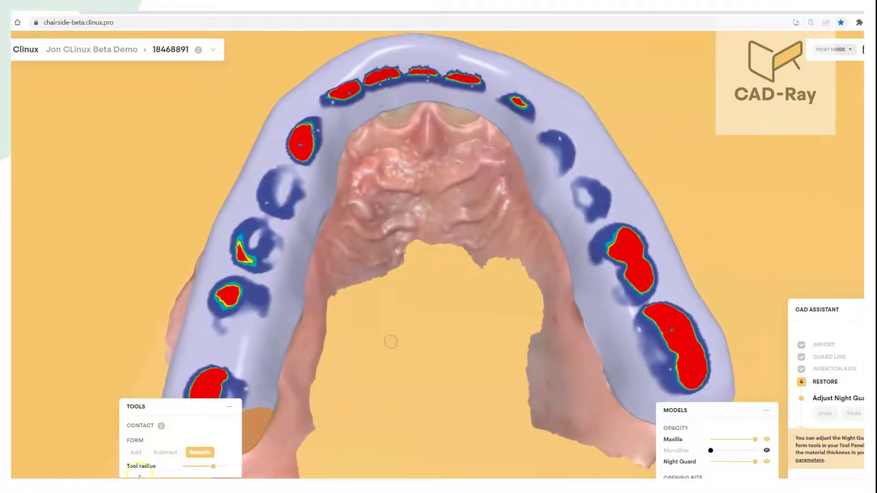
Step: Subtract material at a heavy molar contact on the night guard and smooth the guard's surface
click(165, 452)
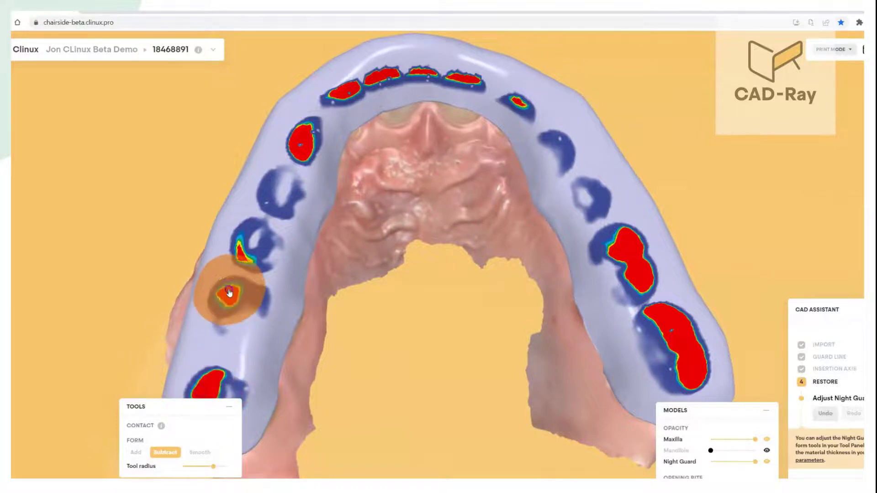
mouse_move(225, 290)
mouse_down()
mouse_move(287, 193)
mouse_move(295, 141)
mouse_move(375, 92)
mouse_move(441, 88)
mouse_up()
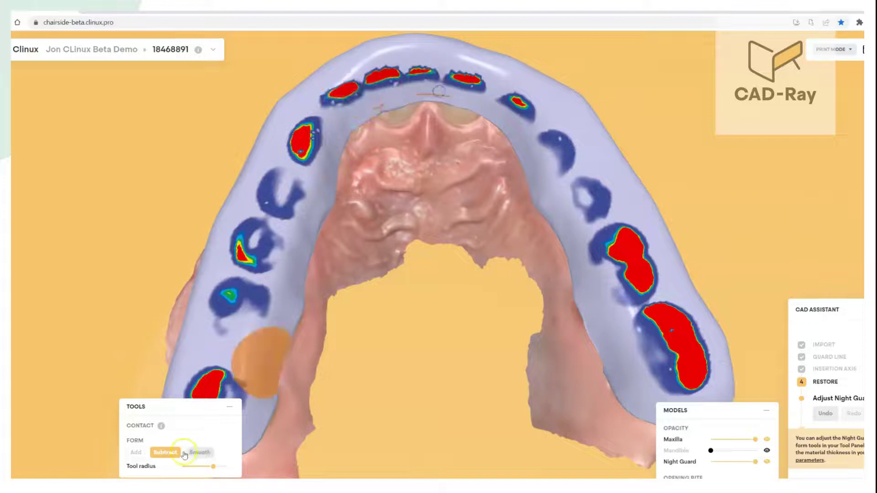
click(199, 453)
mouse_move(399, 109)
mouse_down()
mouse_move(378, 75)
mouse_move(417, 64)
mouse_move(503, 69)
mouse_move(417, 59)
mouse_move(578, 156)
mouse_move(586, 285)
mouse_up()
mouse_move(382, 215)
right_down()
mouse_move(458, 374)
mouse_move(461, 434)
mouse_move(456, 303)
mouse_move(471, 235)
right_up()
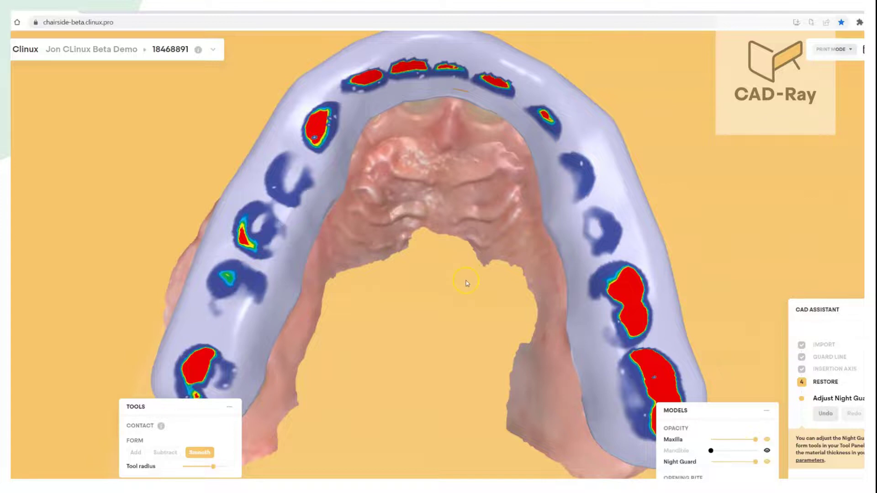
right_drag(466, 283, 463, 265)
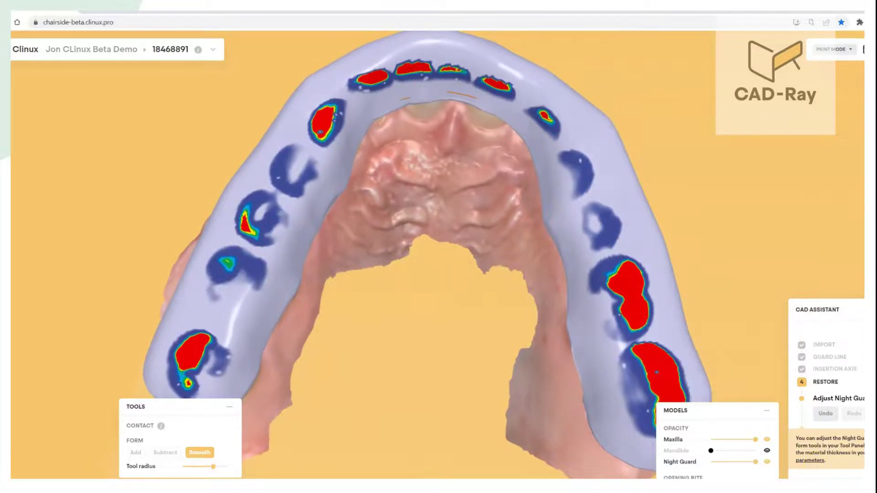
Step: Export the case to SprintRay: RayWare and continue there in offline mode
click(861, 478)
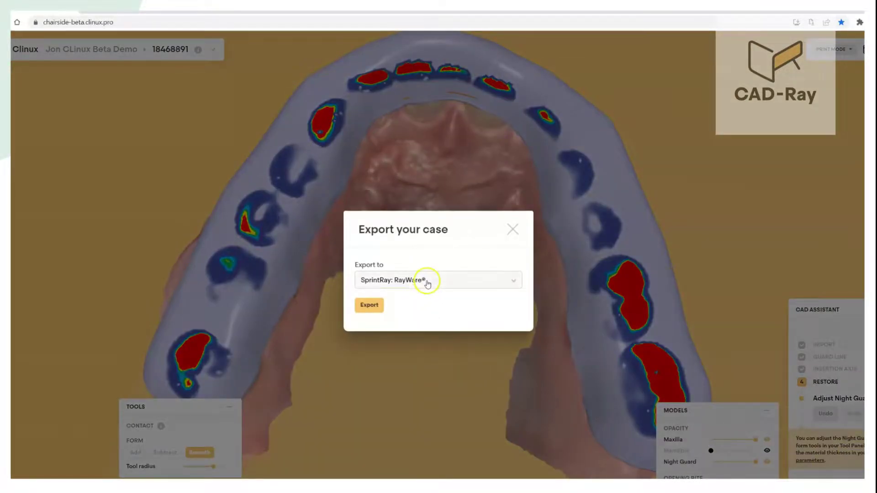
click(456, 300)
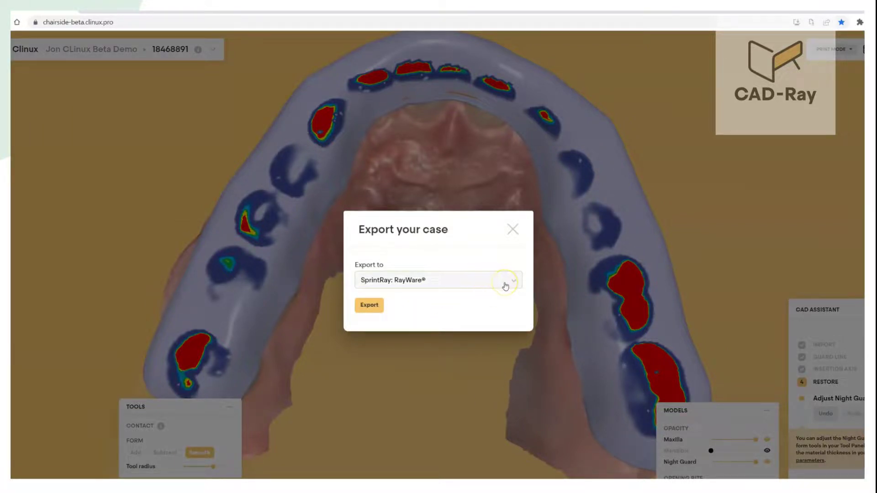
click(370, 309)
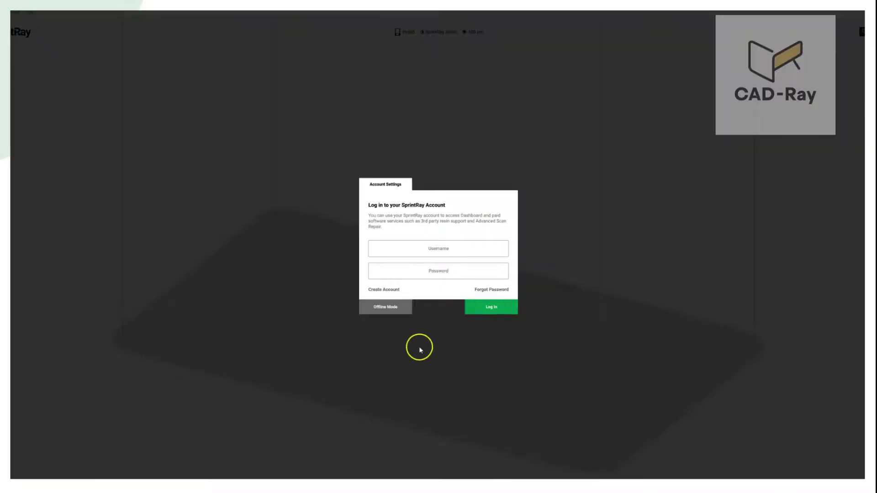
click(371, 306)
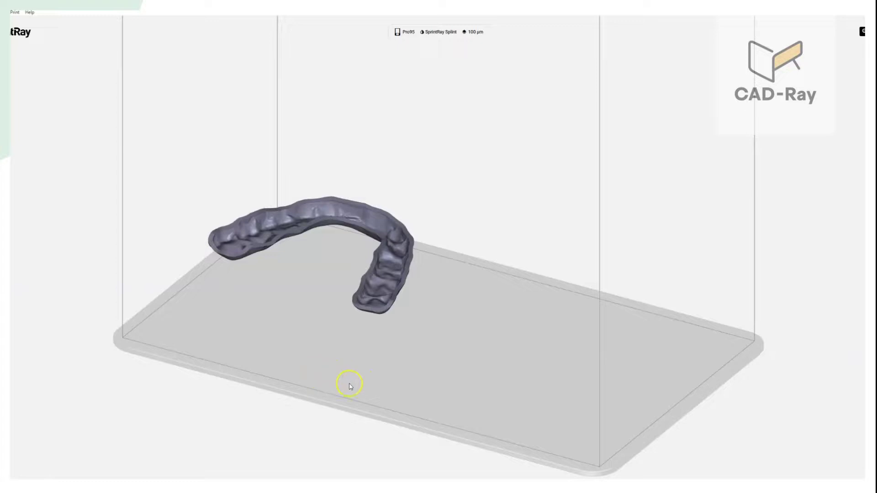
Step: Orient the night guard nearly flat above the build platform with its tooth side up and generate its supports
drag(370, 308, 374, 255)
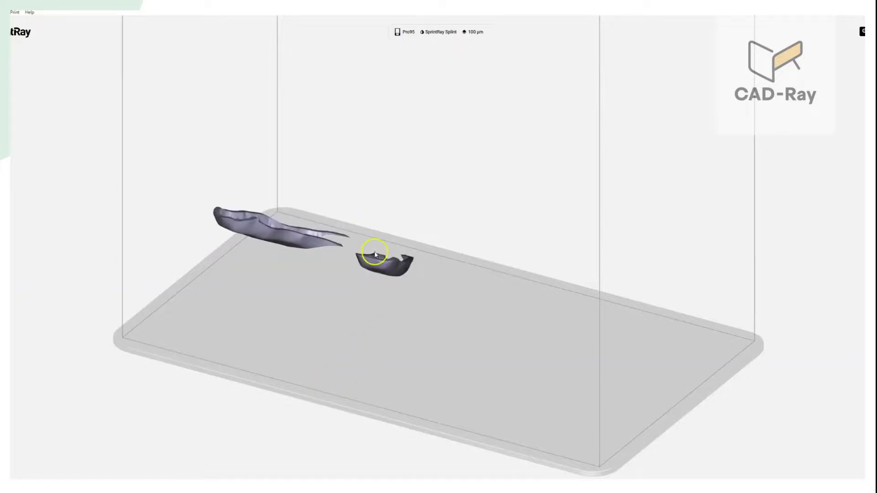
click(325, 295)
click(379, 224)
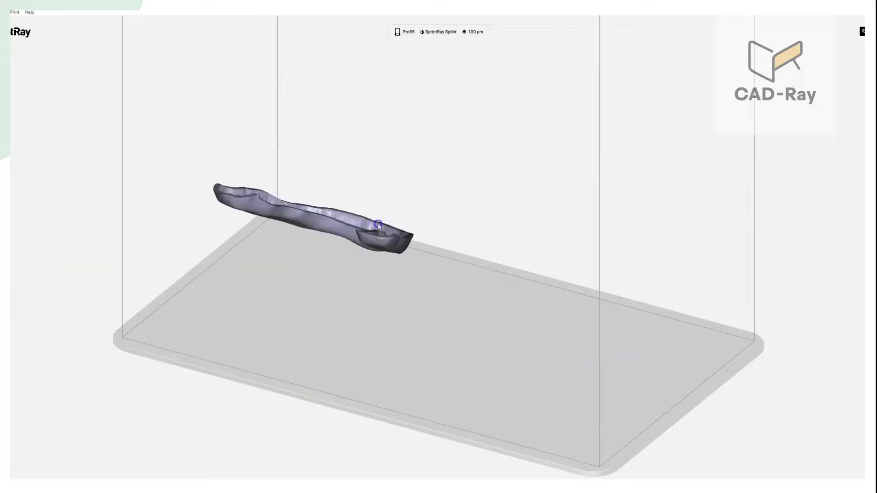
click(346, 388)
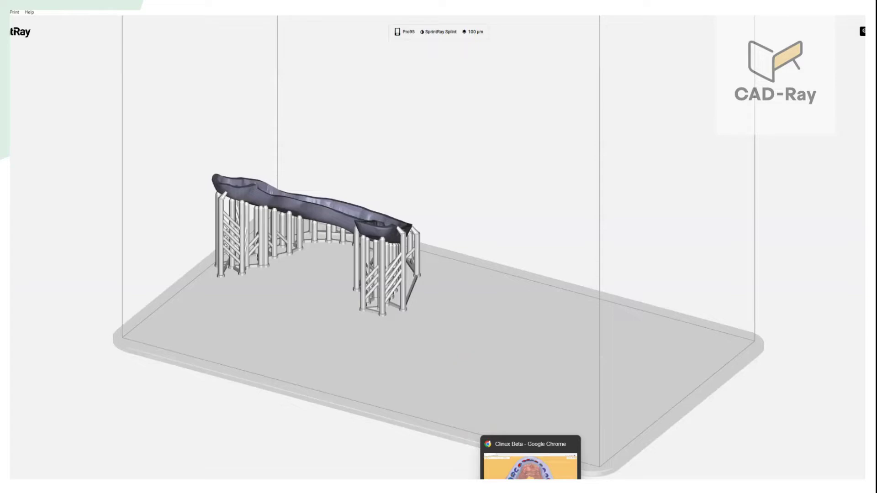
Step: Switch back to Clinux, show the mandible and open the bite further
click(530, 490)
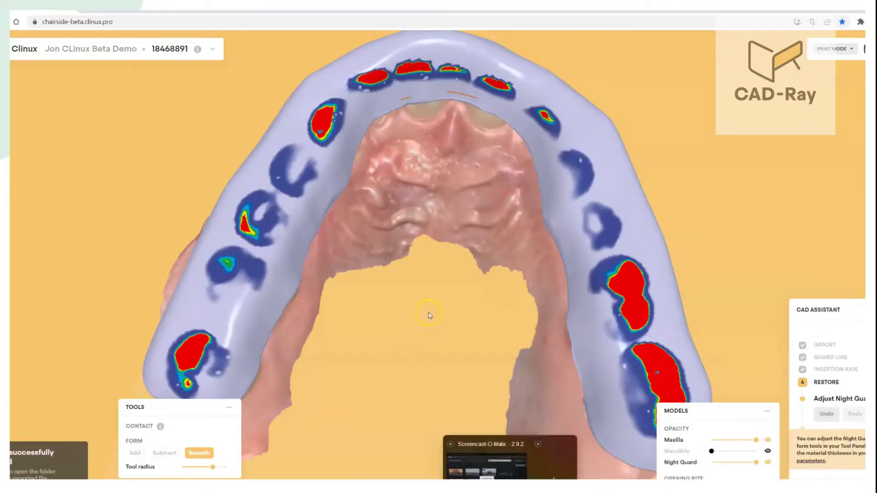
drag(462, 347, 379, 491)
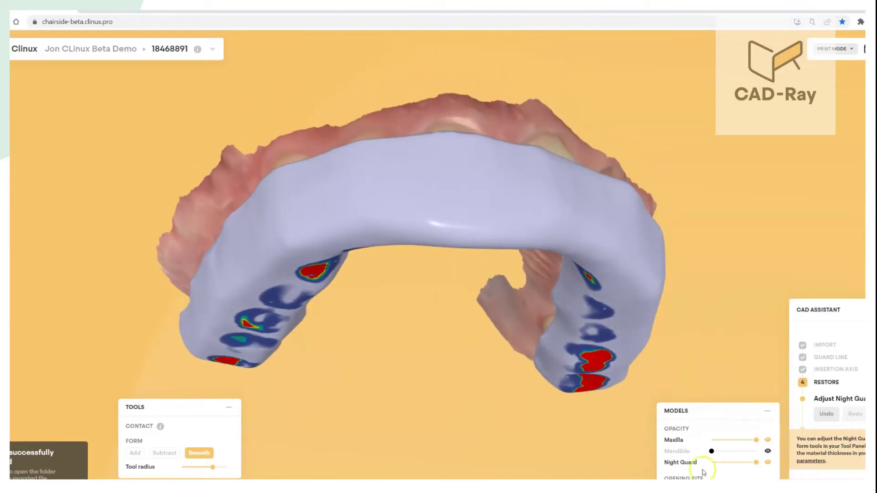
click(768, 452)
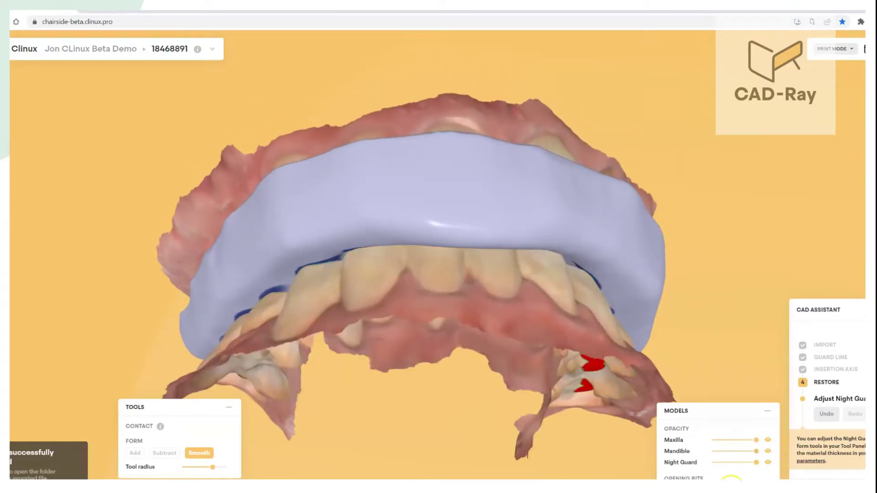
mouse_move(723, 490)
mouse_down()
mouse_move(733, 490)
mouse_move(723, 490)
mouse_up()
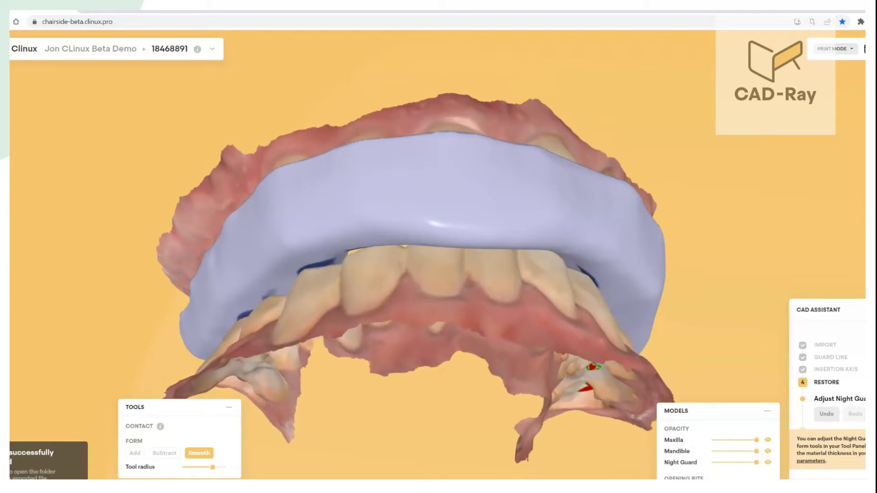
Step: Hide the mandible, examine the contacts on the guard's biting surface and return to the supported guard in RayWare
click(768, 451)
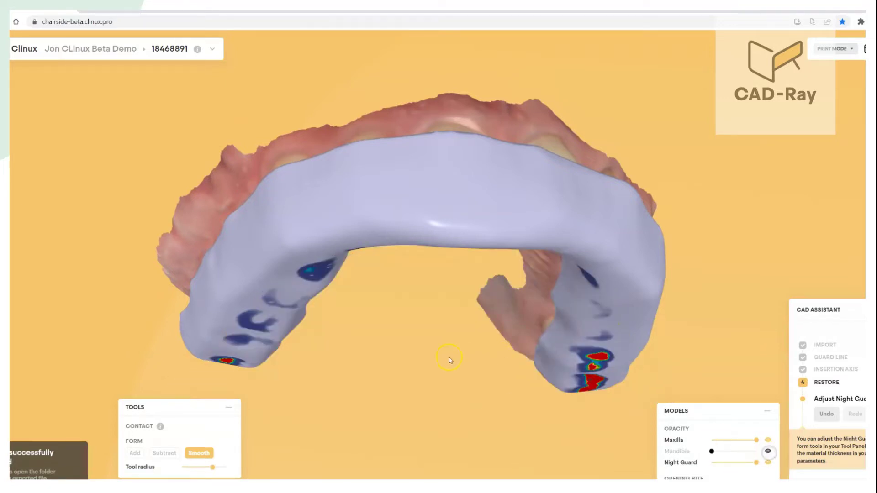
drag(450, 358, 461, 276)
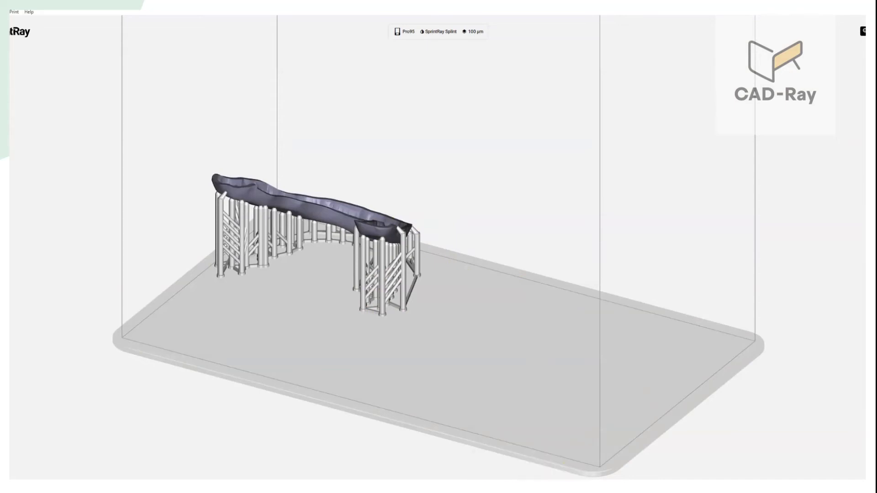
mouse_move(553, 478)
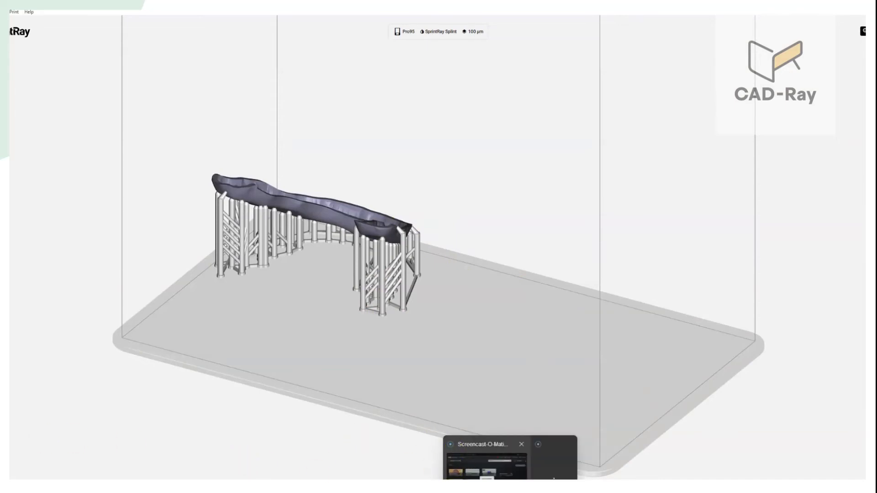